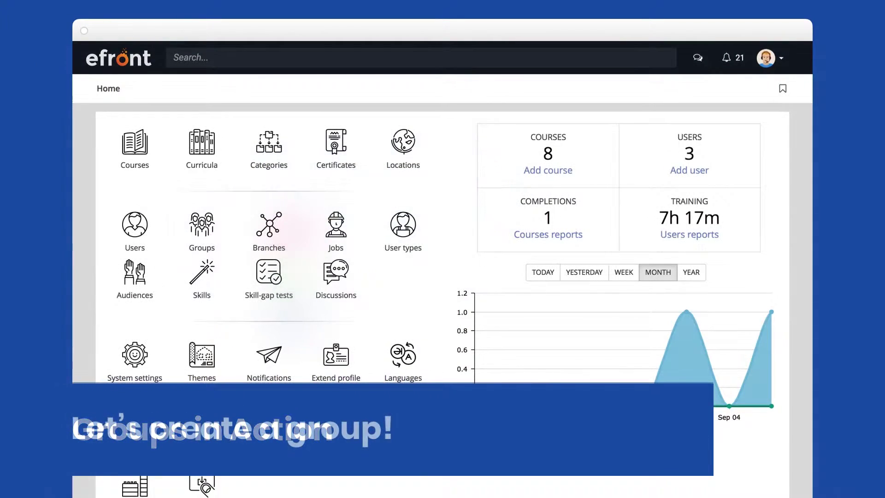
Go to the Groups page from the eFront dashboard.
click(202, 228)
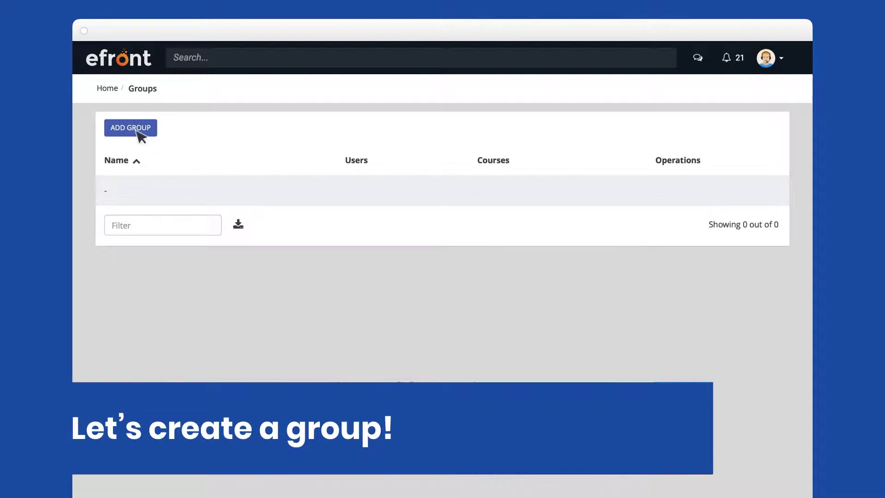
Create a new group named Marketing with a short description.
click(133, 127)
click(235, 135)
text(Marketing)
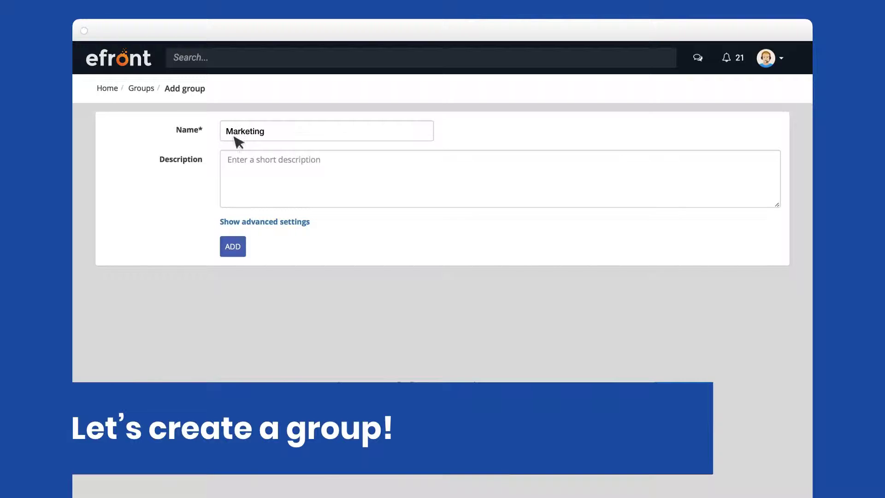
click(235, 166)
text(This is marketing group.)
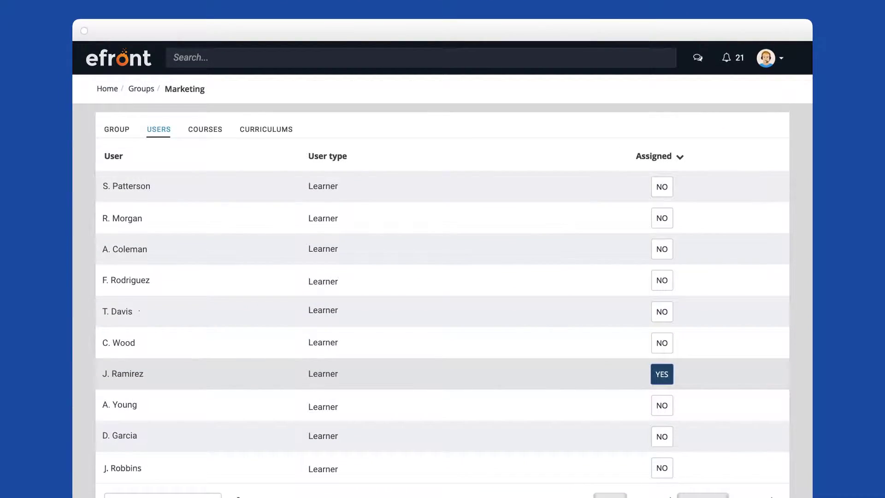
Assign several learners to the Marketing group as members.
click(665, 313)
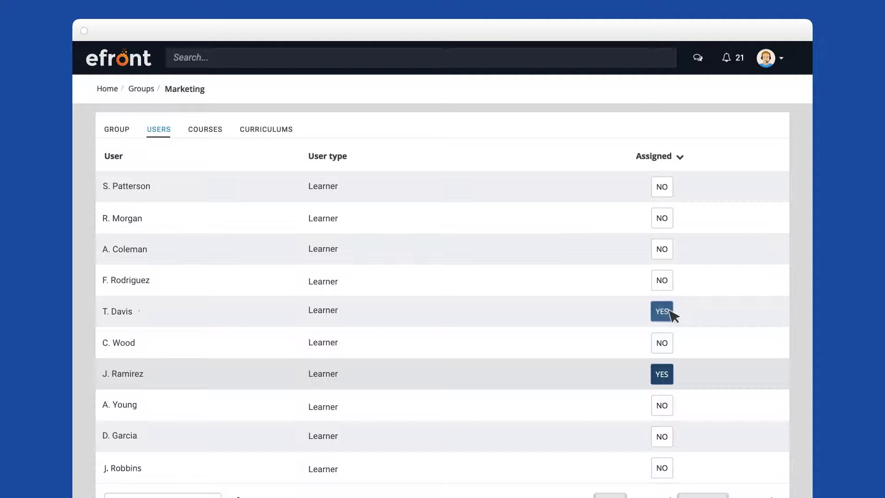
click(663, 281)
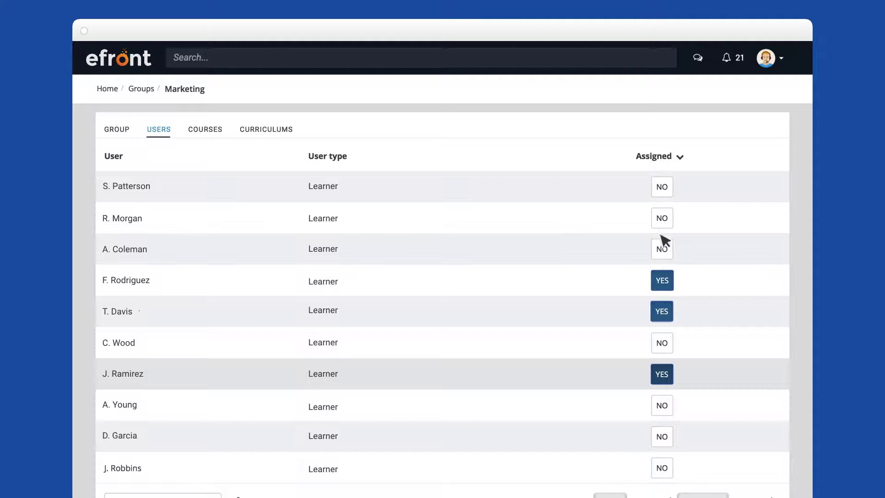
click(662, 219)
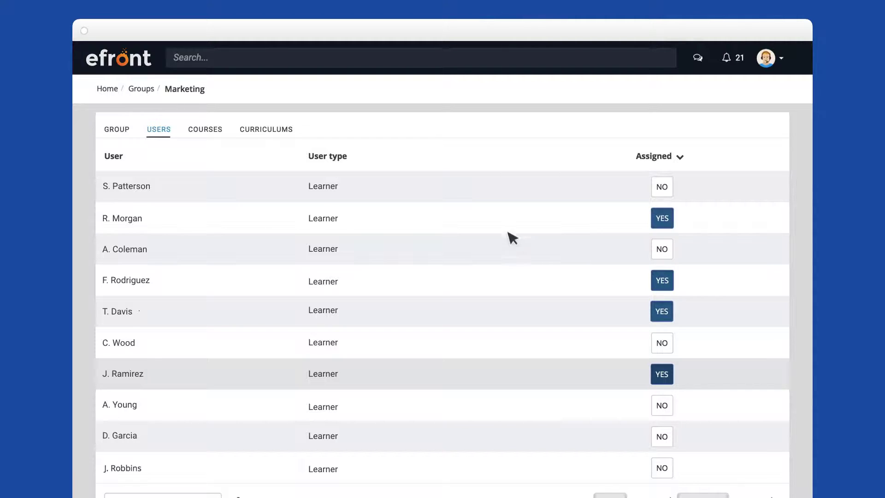
click(206, 133)
Assign the Alternative New Media course and enroll the group's members in it.
click(667, 313)
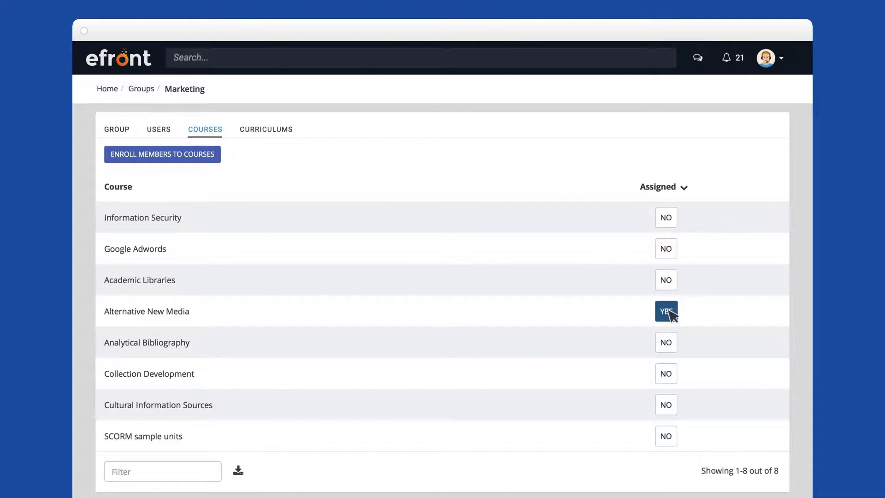
click(182, 166)
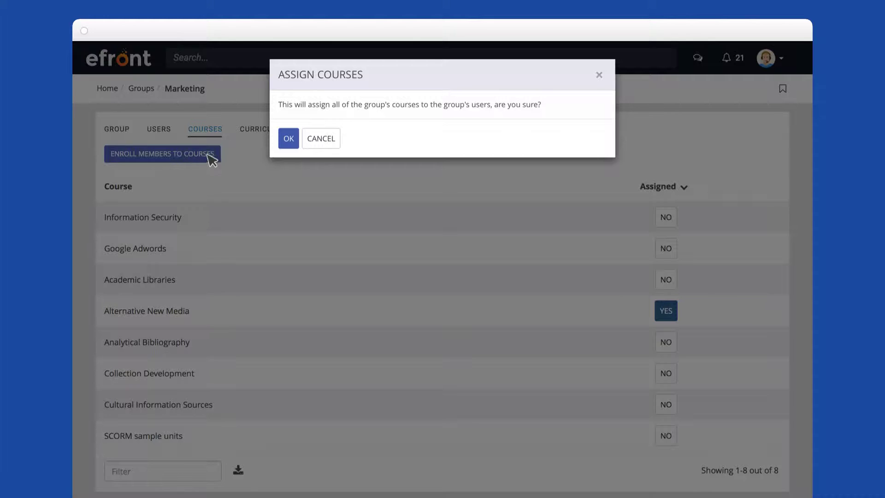
click(289, 139)
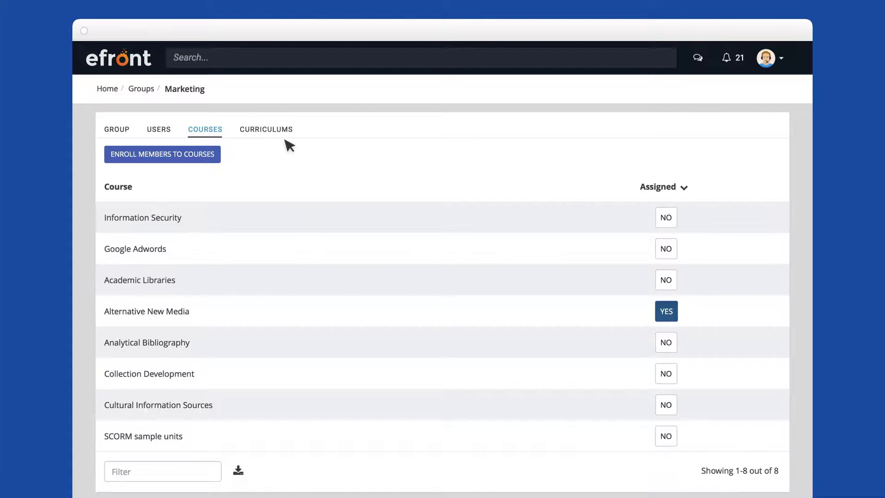
Assign the Social Media Marketing curriculum and enroll the group's members in it.
click(270, 132)
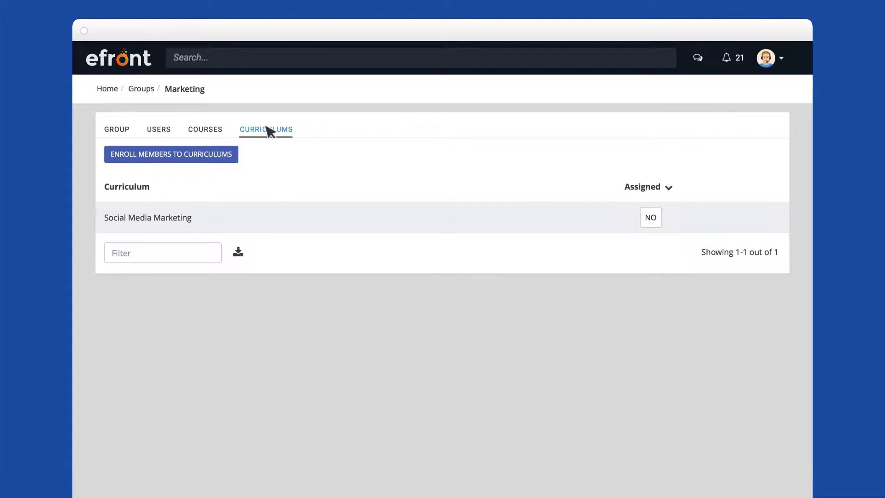
click(651, 217)
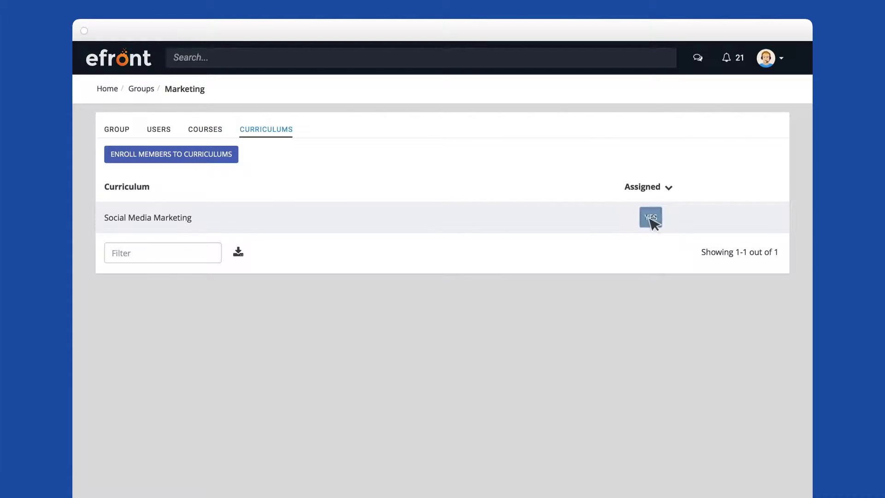
click(204, 154)
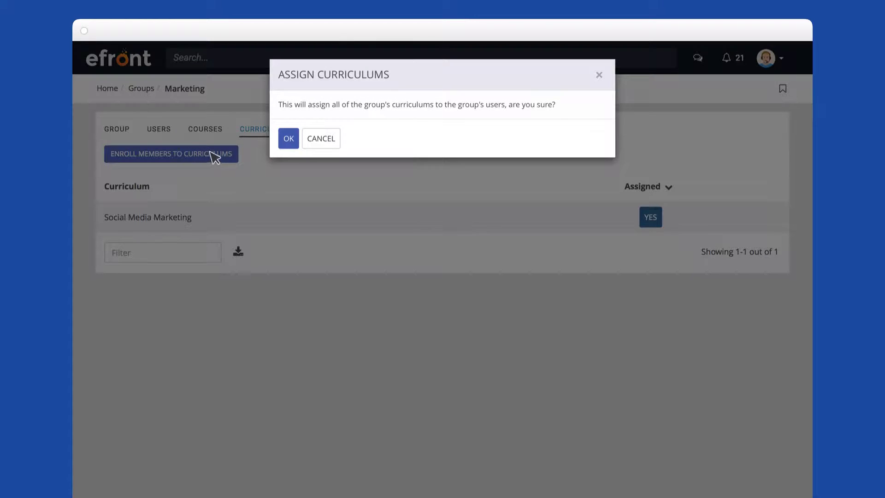
click(289, 139)
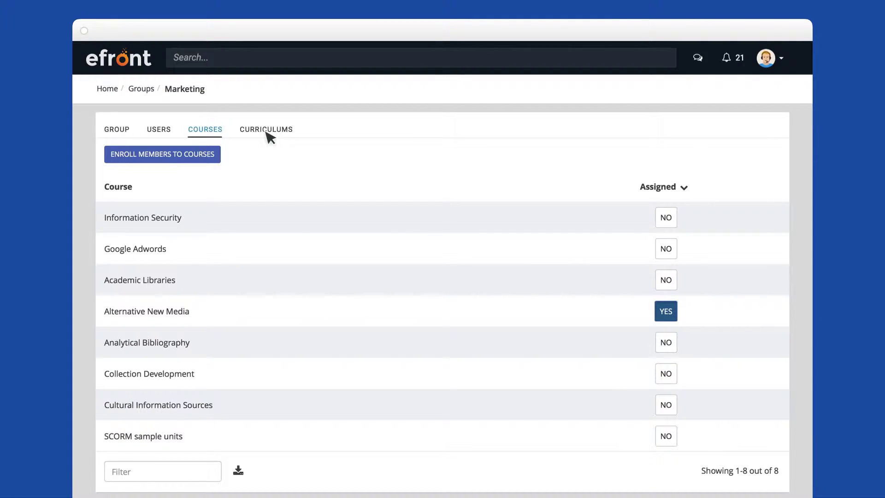
Set the unique group key marketingKey with a maximum of 5 key uses in advanced settings.
click(117, 130)
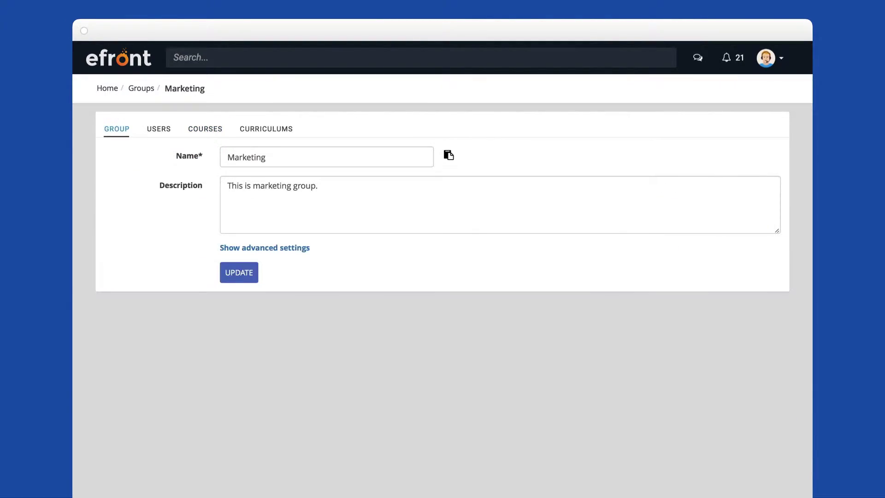
click(281, 249)
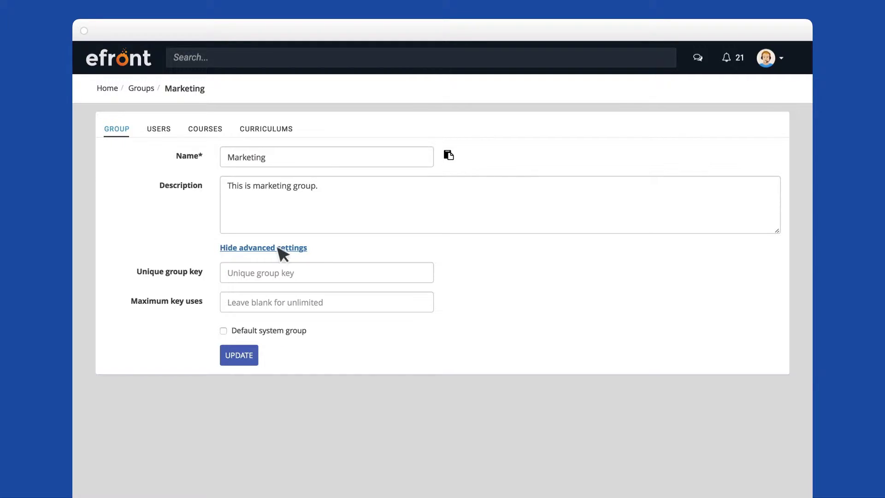
click(263, 273)
text(marketingKey)
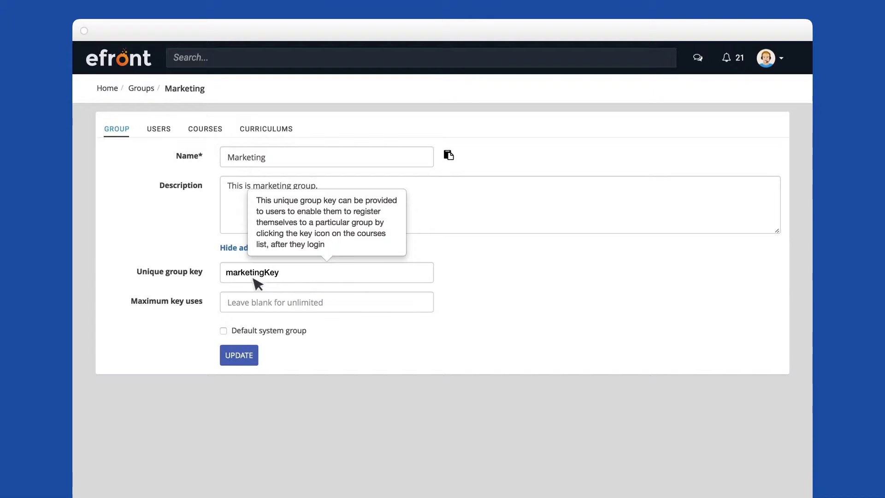
click(235, 310)
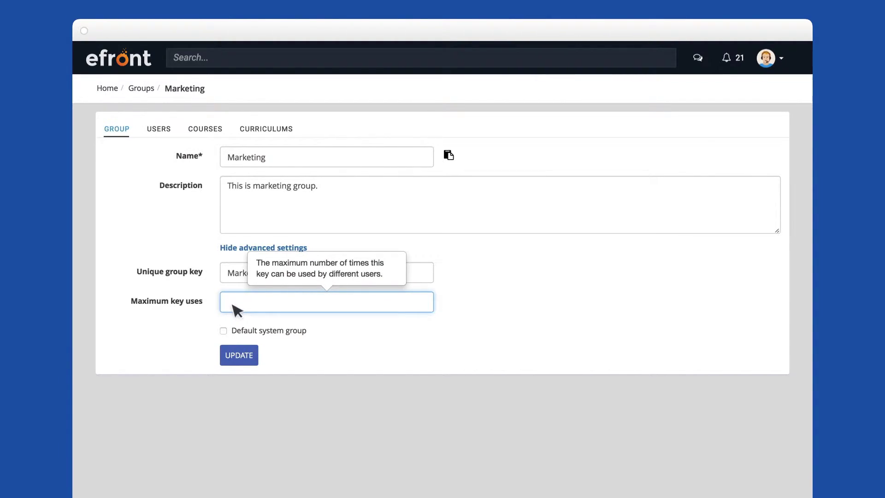
text(5)
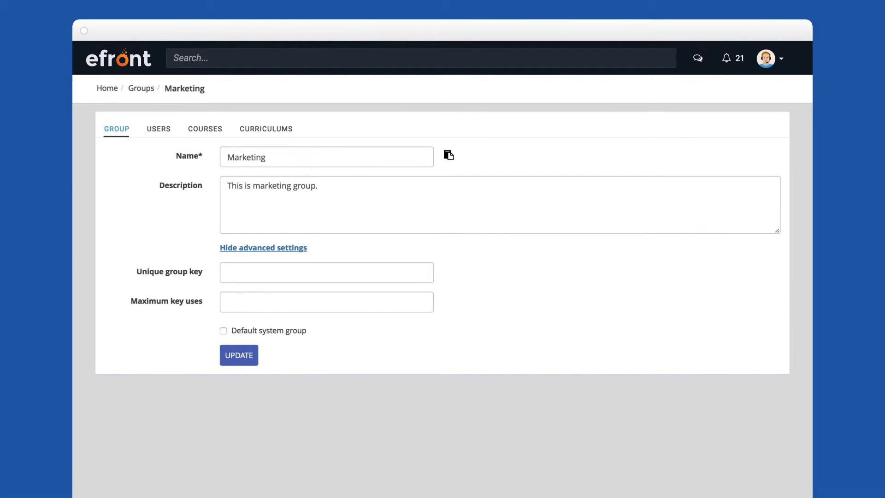
Make Marketing the default system group for new users.
click(223, 331)
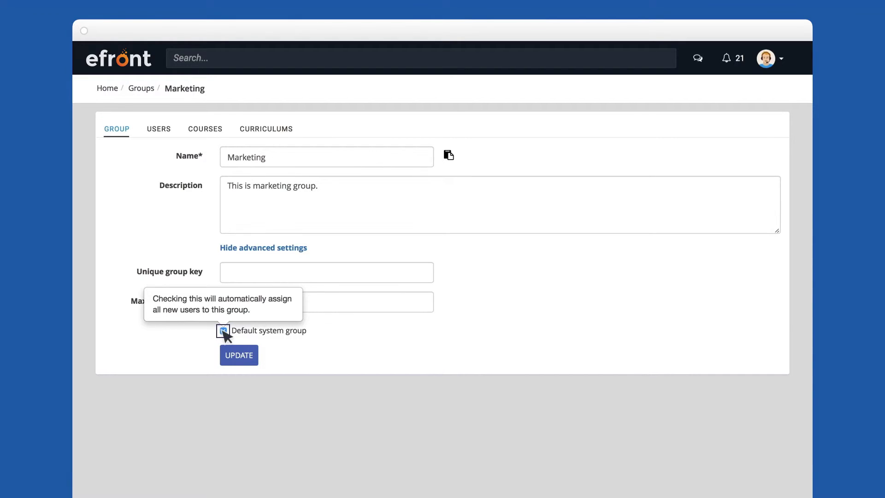
Save the Marketing group's updated settings.
click(237, 355)
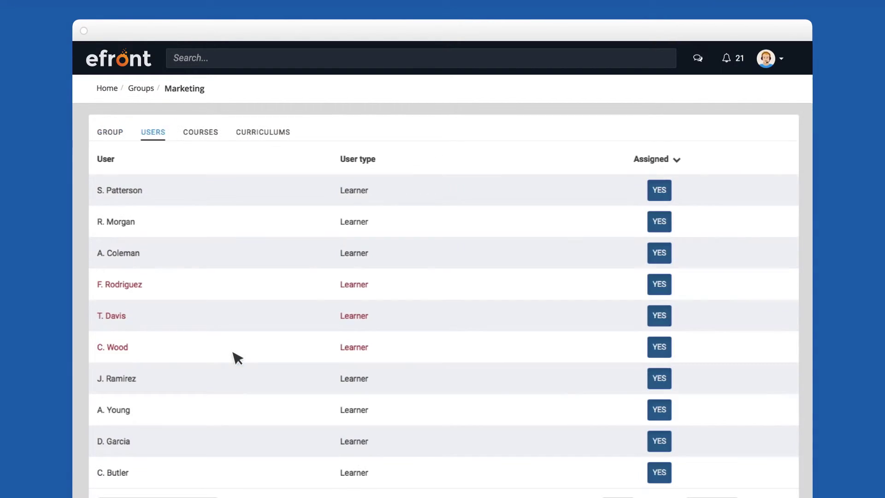